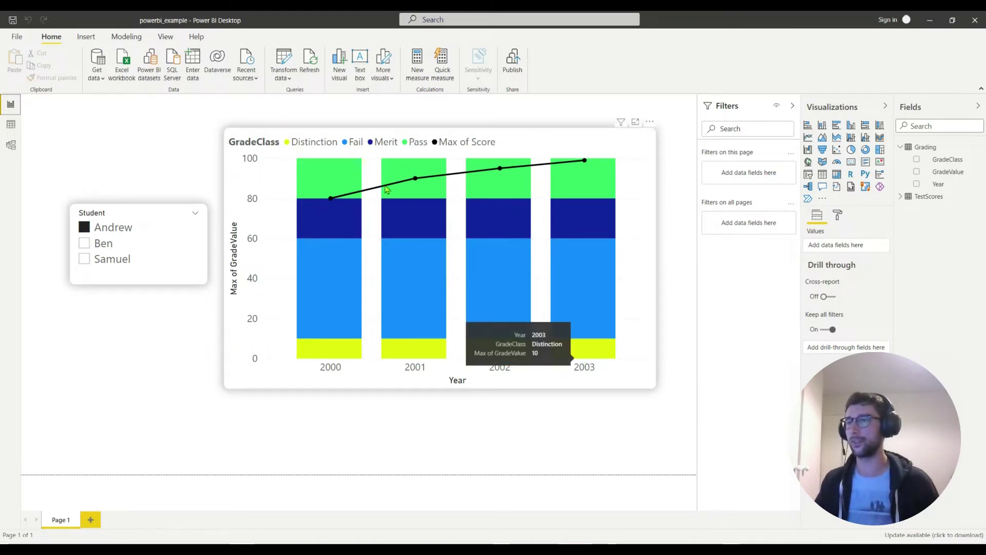
- Examine the GradeClass segments and the Max of Score line across the years in the stacked column chart
mouse_move(333, 198)
mouse_move(410, 181)
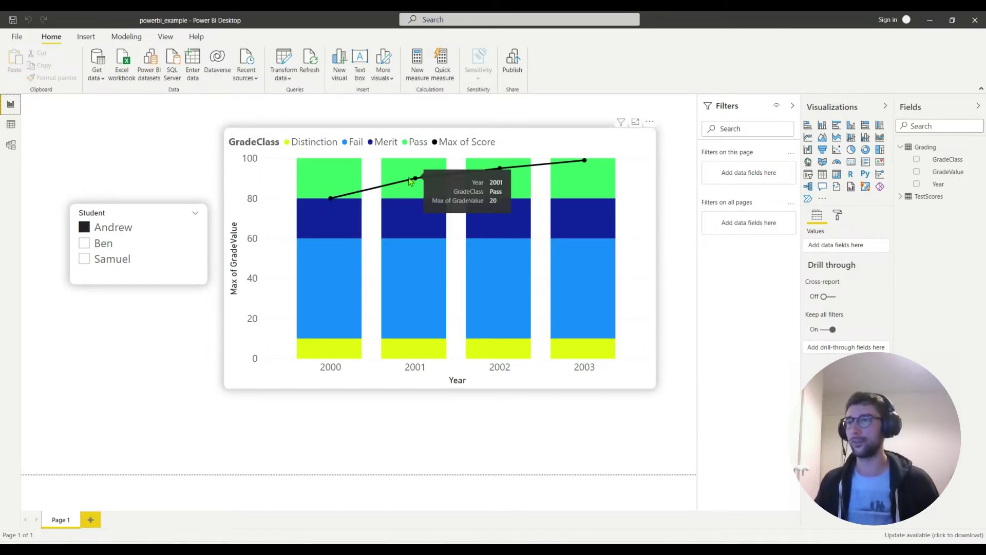
mouse_move(360, 183)
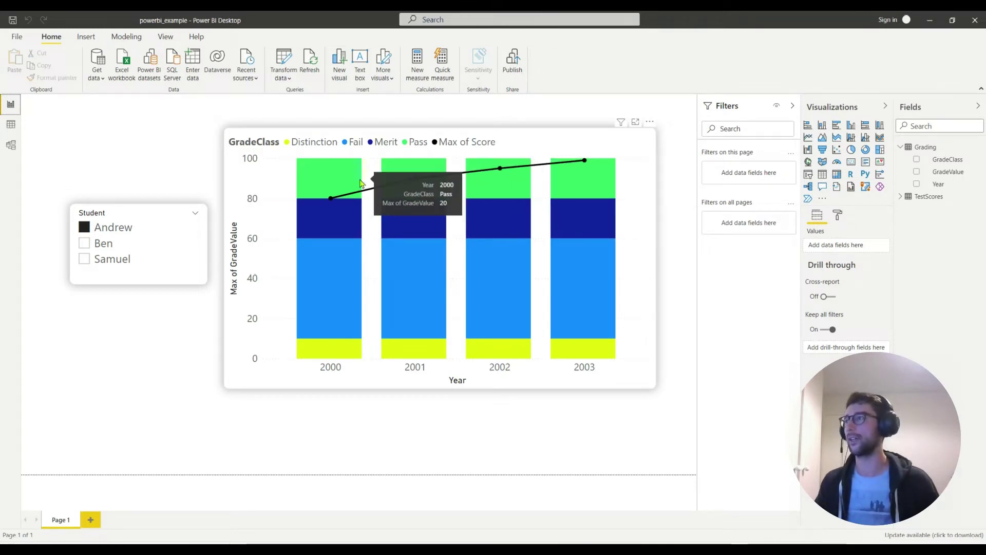
mouse_move(467, 240)
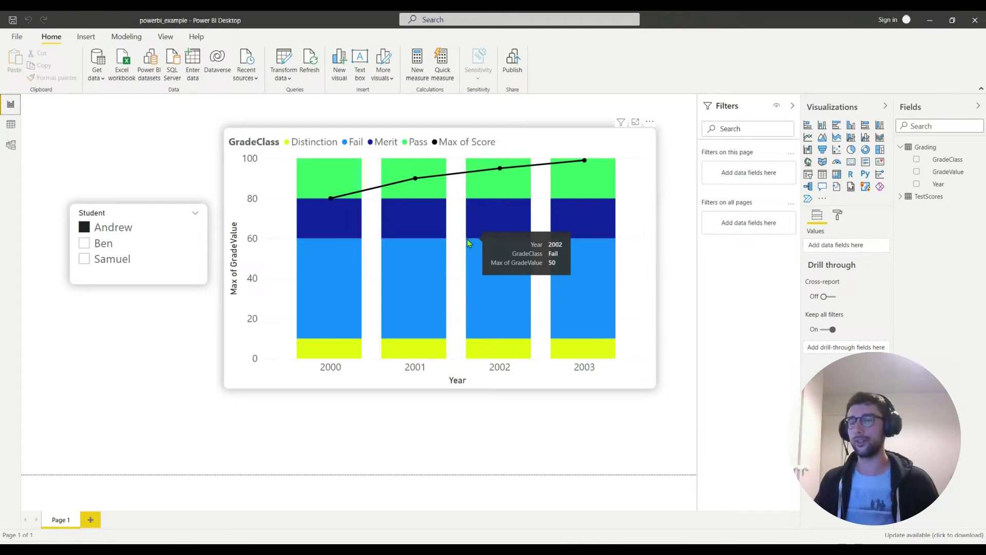
mouse_move(435, 235)
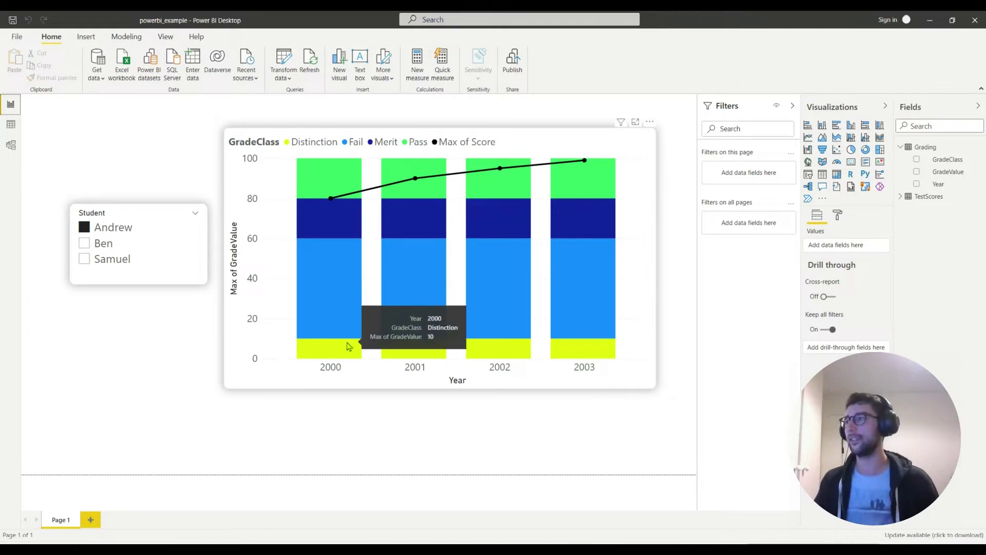
mouse_move(348, 308)
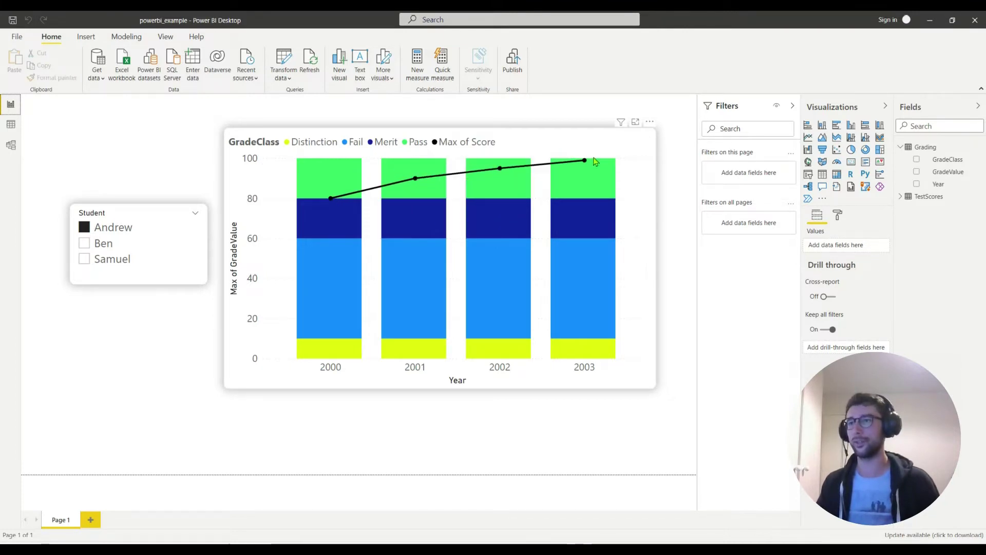
- Filter the chart by each of the other two students, return to the first student, and inspect the order of the grade segments
left_click(107, 247)
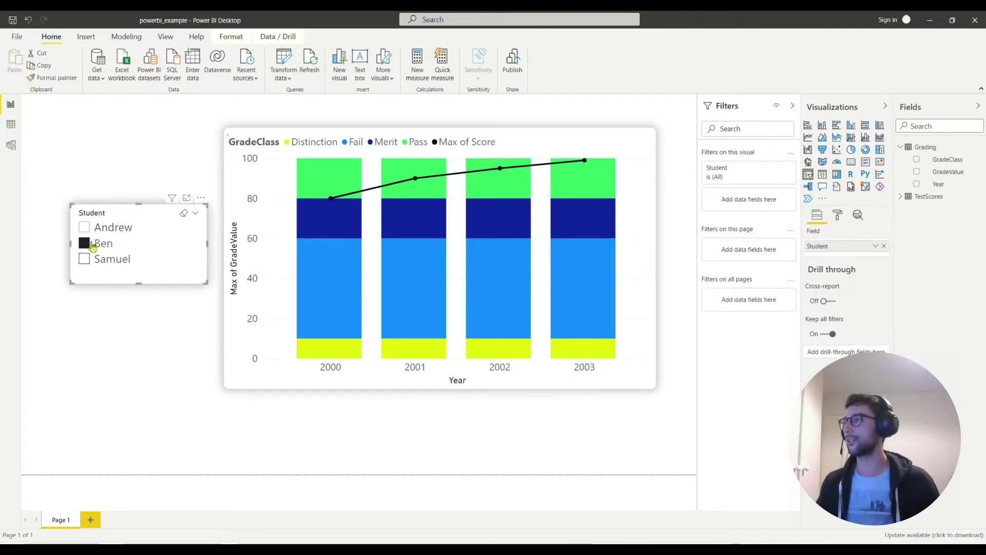
left_click(103, 261)
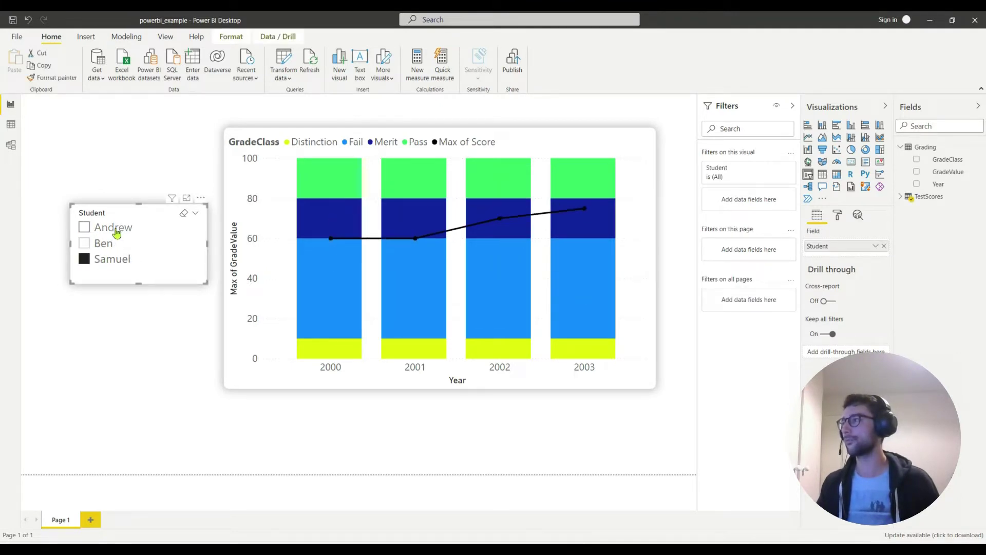
left_click(116, 231)
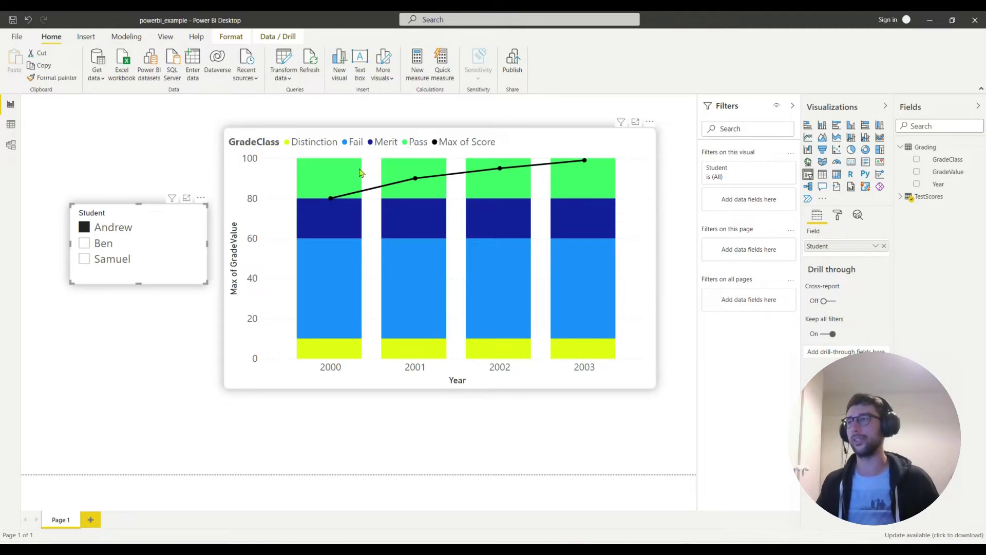
mouse_move(362, 175)
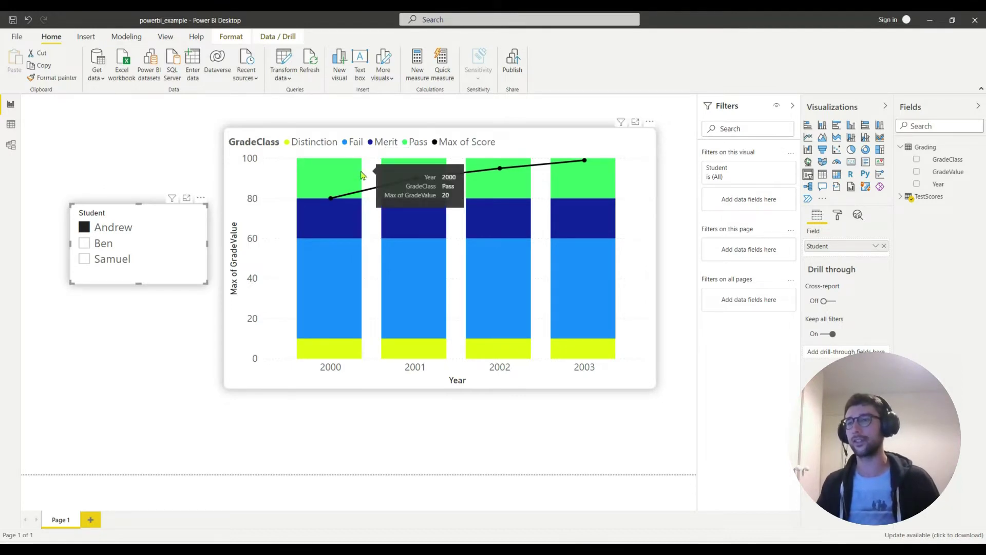
mouse_move(326, 361)
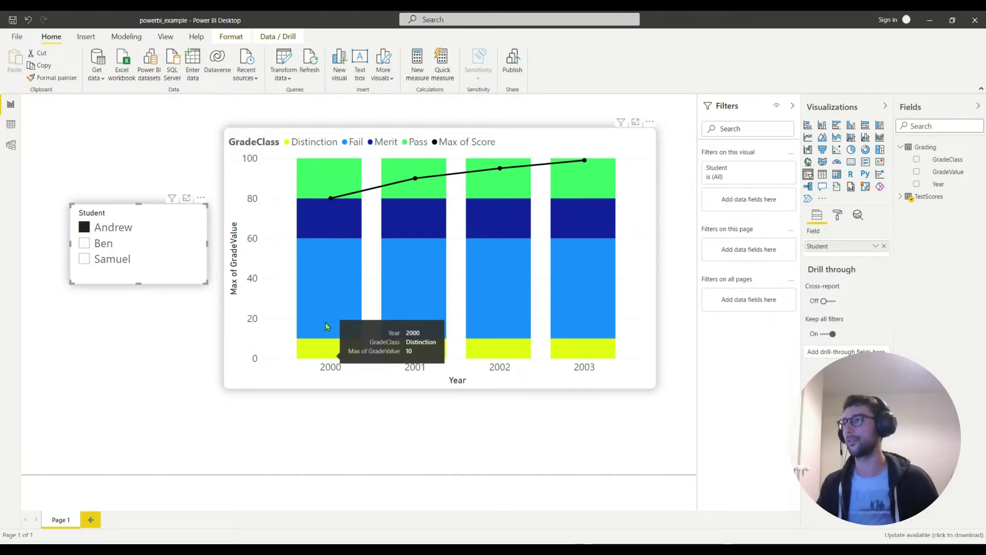
mouse_move(347, 286)
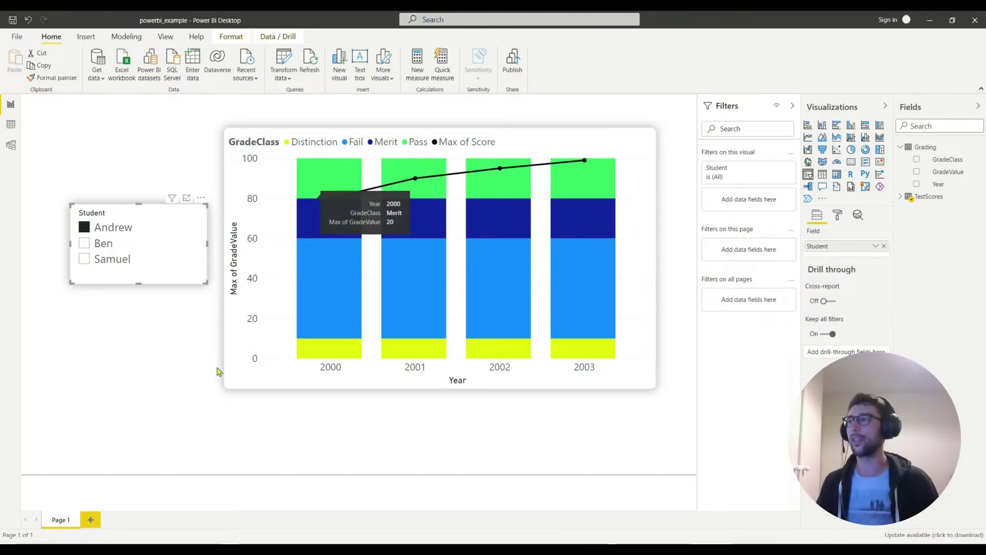
- Inspect the rows of the Grading and TestScores tables in the data view, ending on Grading
left_click(11, 126)
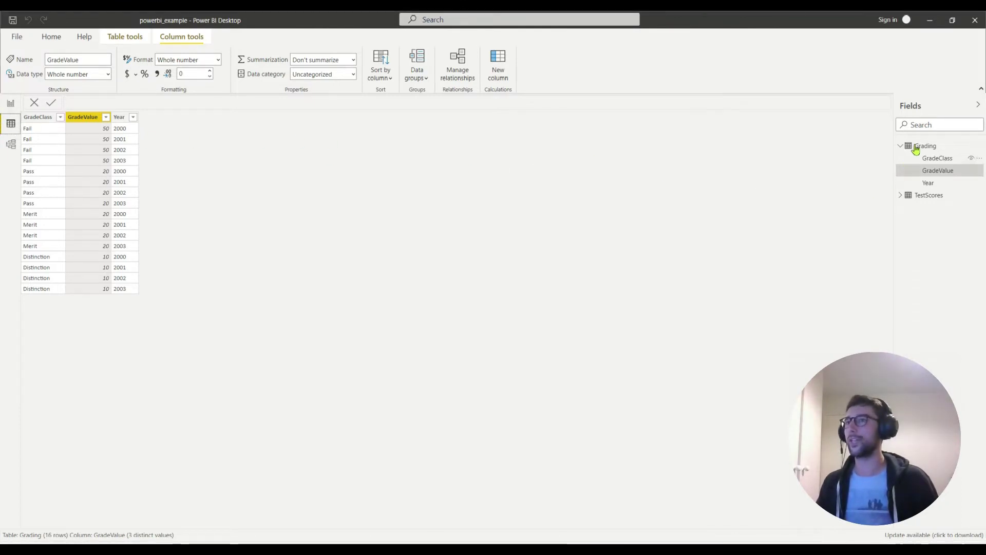
left_click(940, 147)
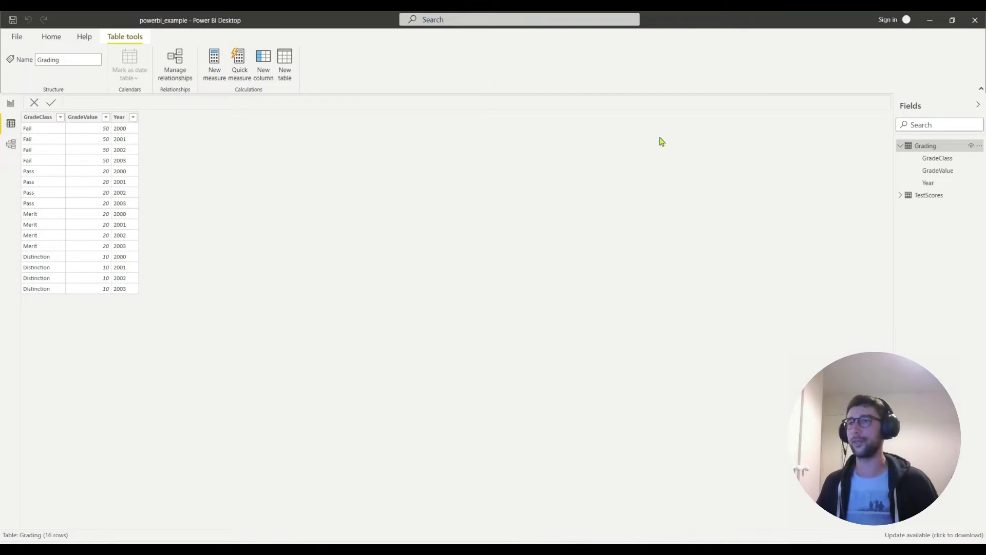
left_click(936, 198)
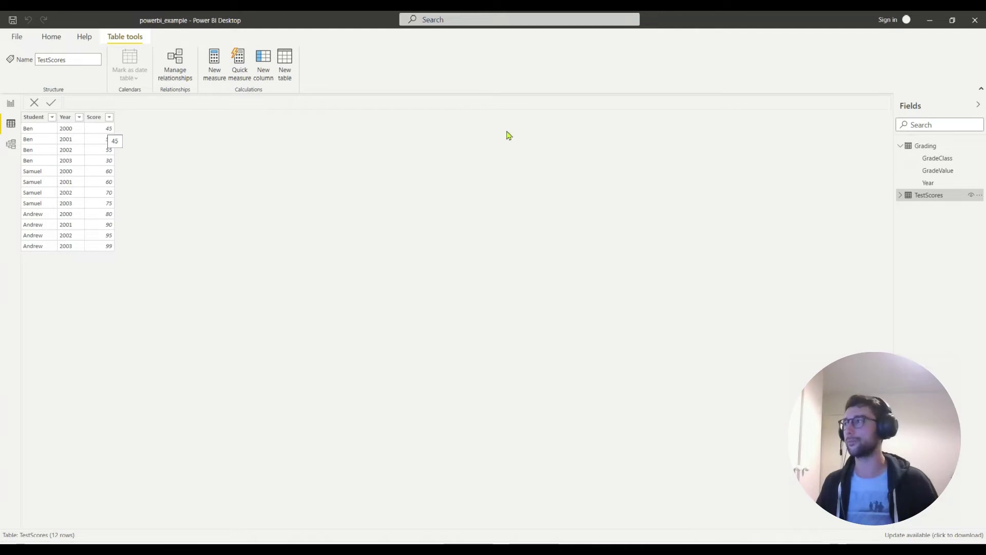
left_click(935, 145)
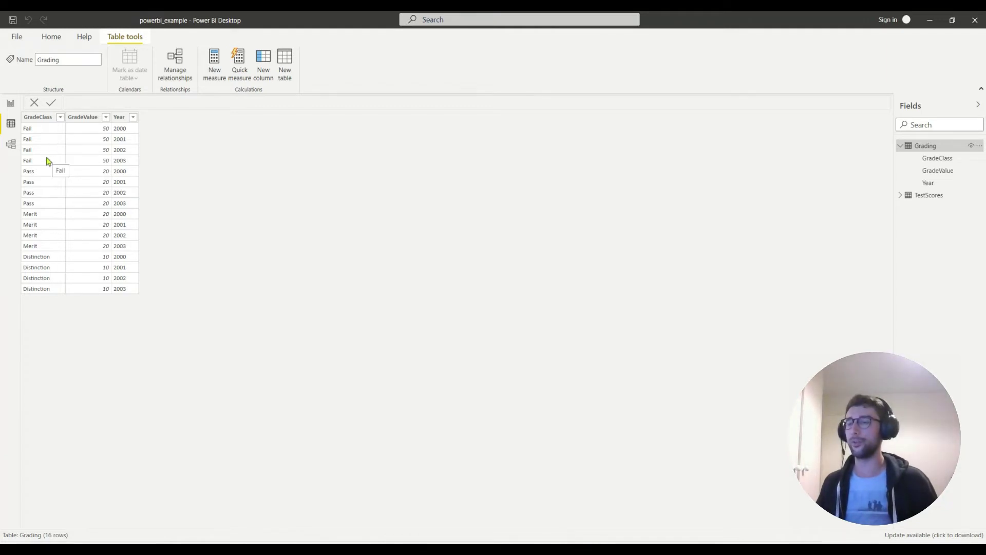
- Return to the report and check the stacking order of the Distinction and Fail segments for 2000
left_click(10, 104)
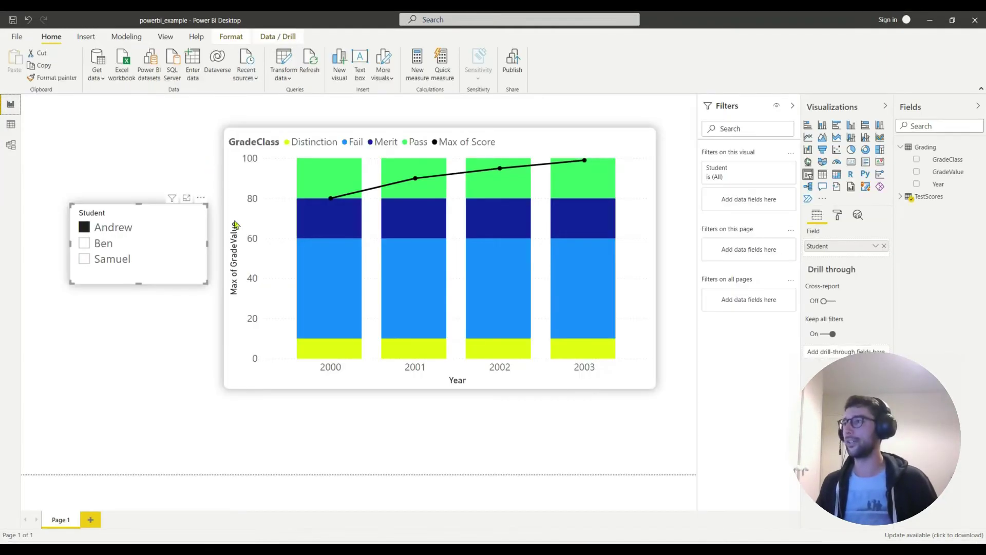
mouse_move(312, 354)
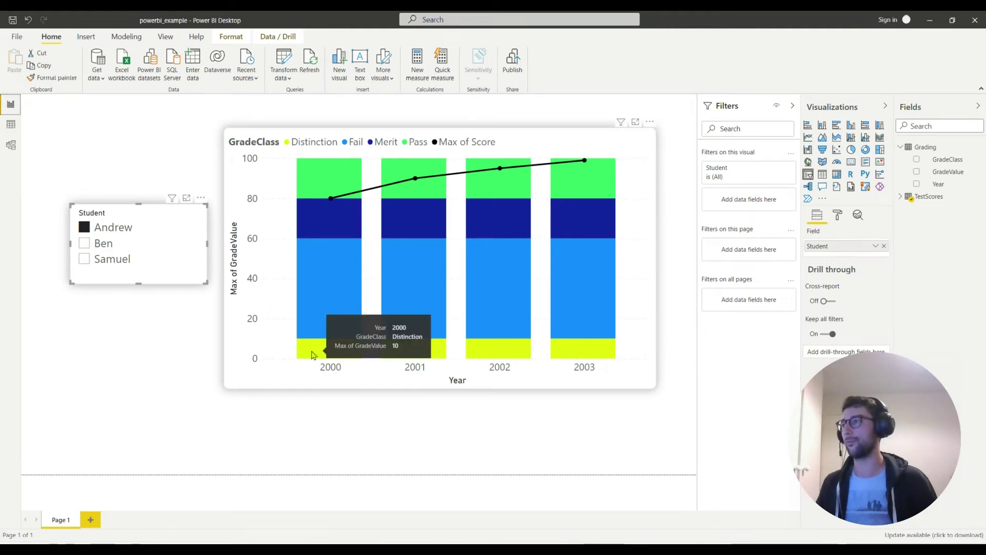
mouse_move(321, 311)
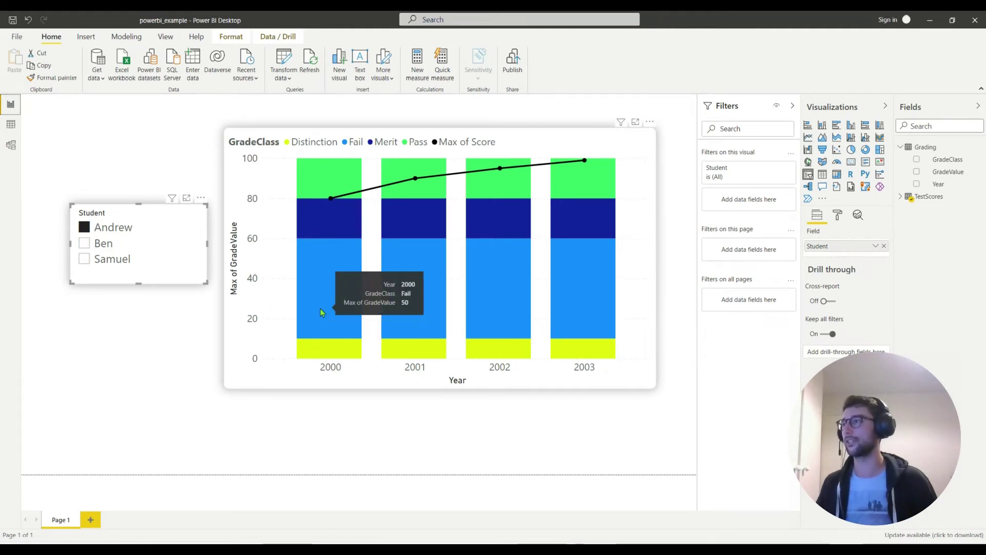
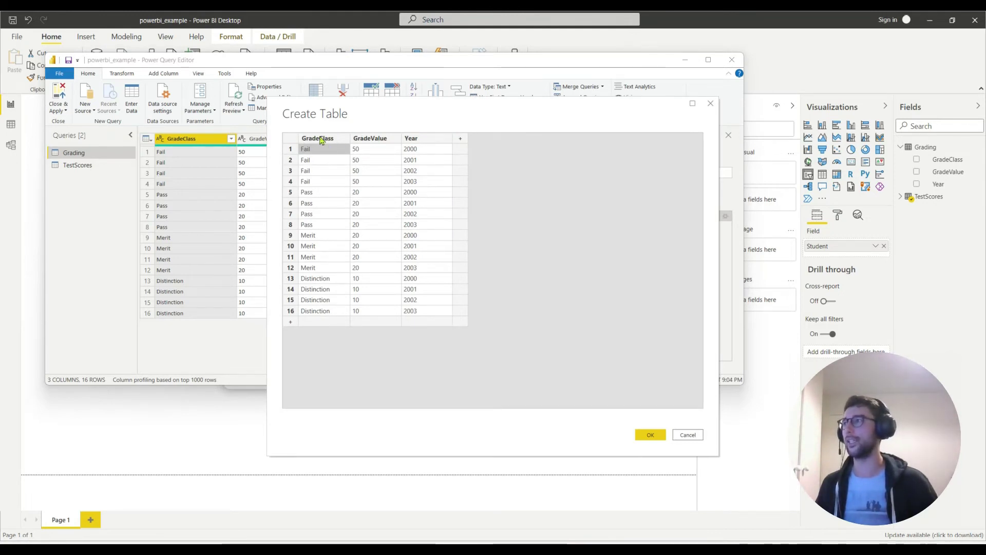
- Insert a new column before GradeClass in the Grading source table and name it Order
left_click(321, 139)
right_click(321, 140)
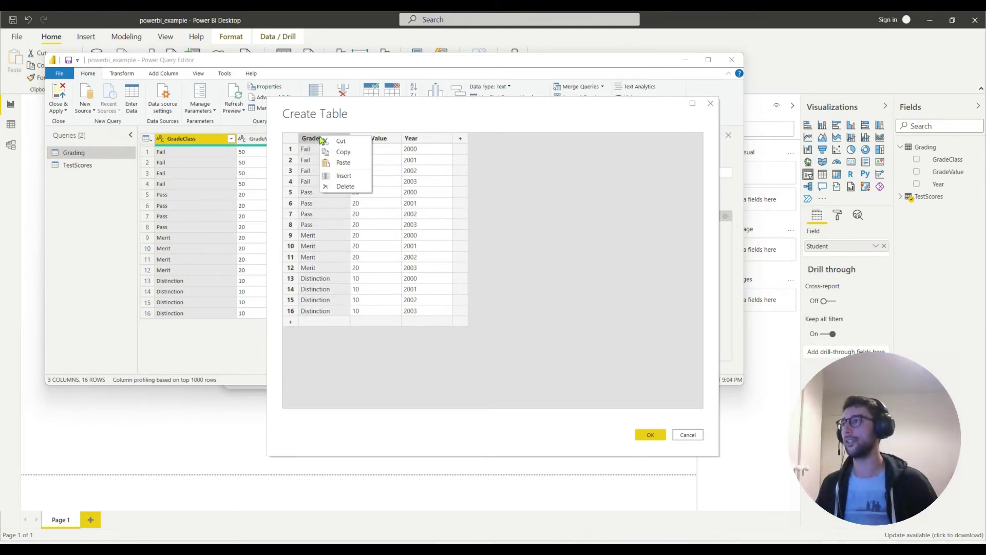
left_click(343, 176)
double_click(328, 140)
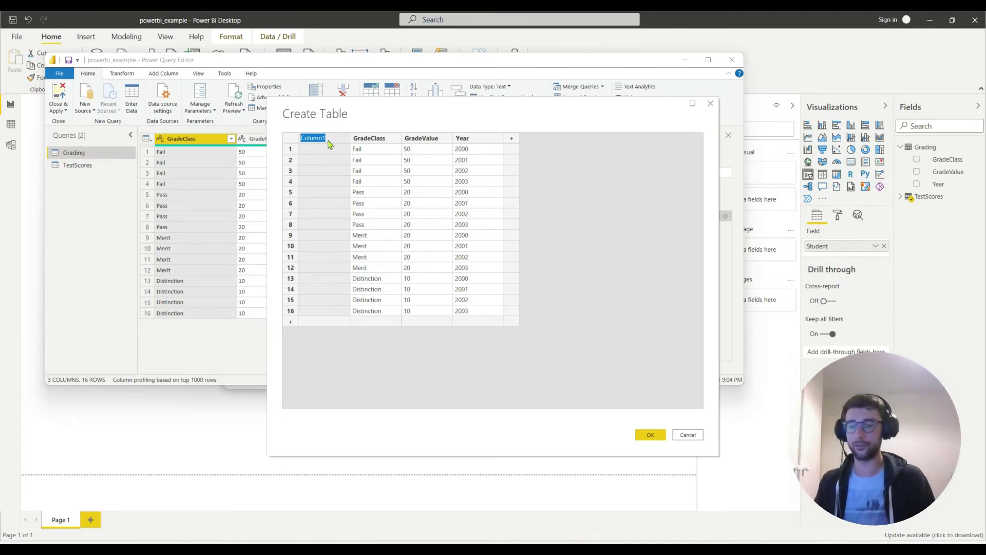
type("Order")
key("Return")
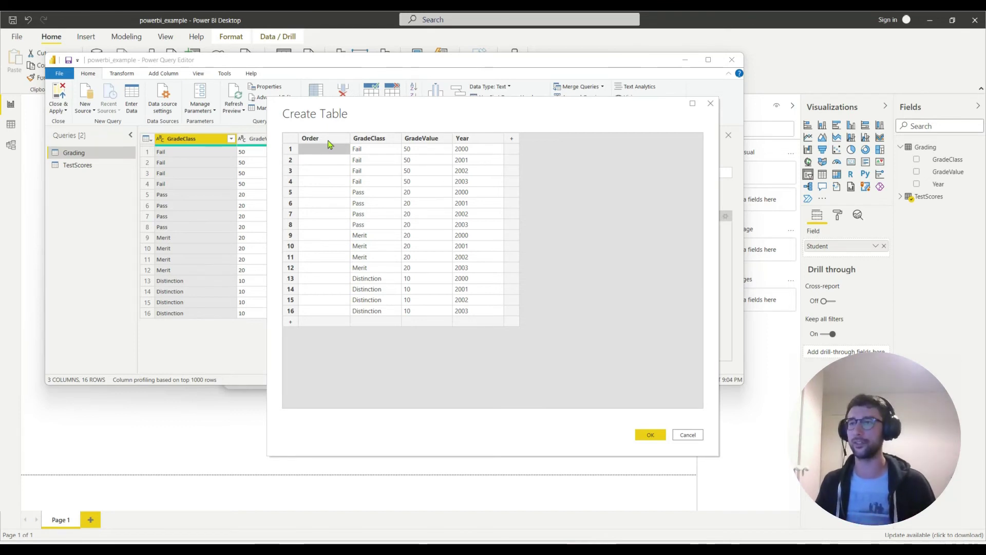
- Enter 1 in the Order column for the four Fail rows
type("1")
key("Return")
type("1")
key("Return")
type("1")
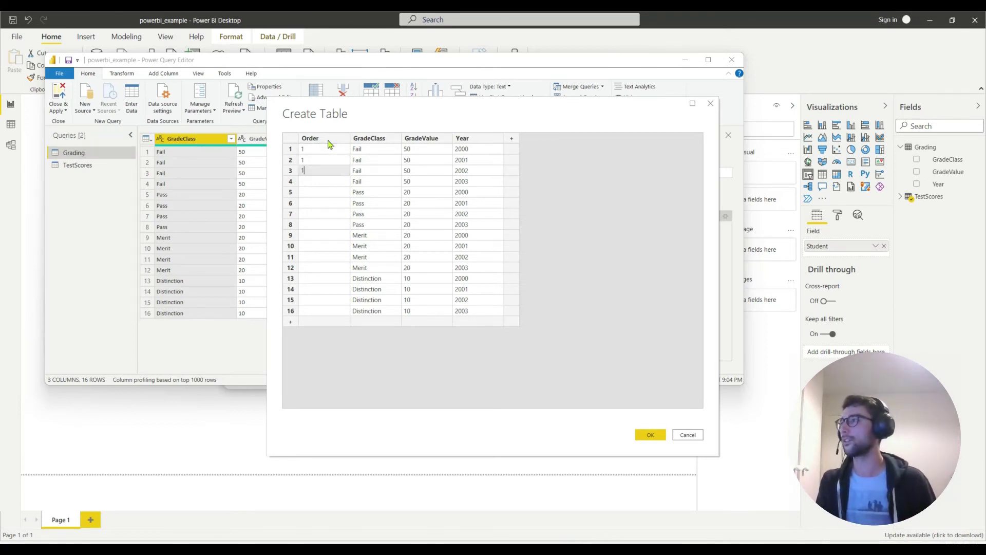
key("Return")
type("1")
key("Return")
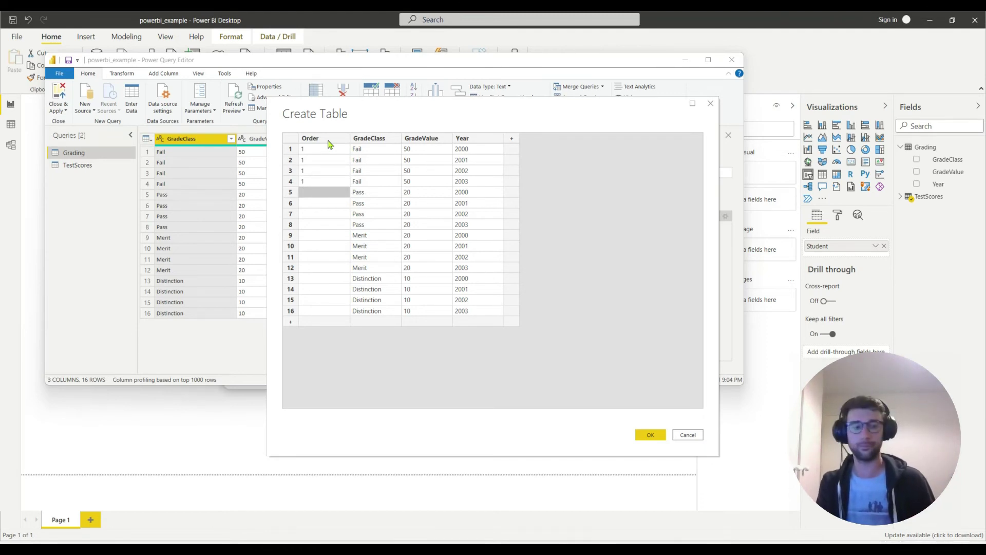
- Enter 2 in the Order column for the four Pass rows
type("2")
key("Return")
type("2")
key("Return")
type("2")
key("Return")
type("2")
key("Return")
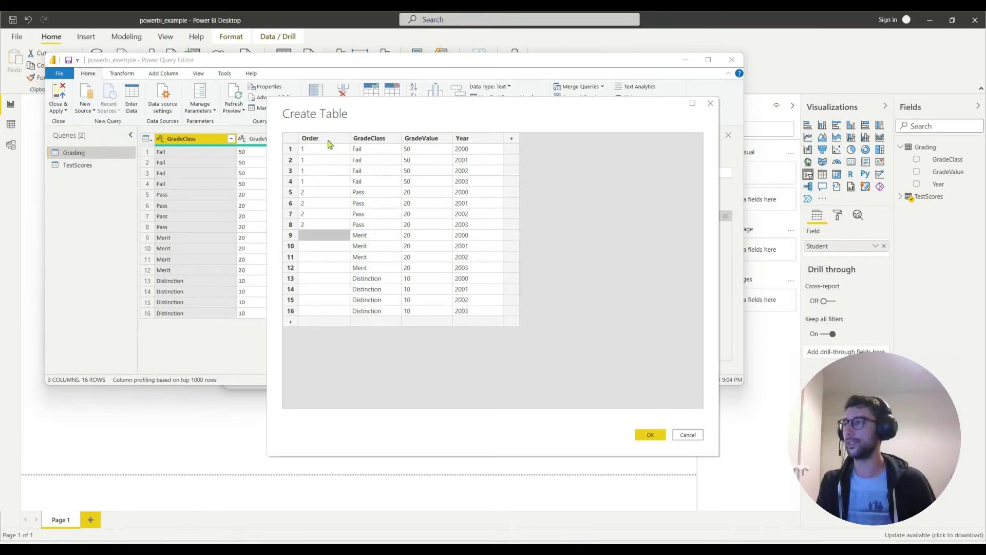
- Enter 3 in the Order column for the four Merit rows
type("3")
key("Return")
type("3")
key("Return")
type("3")
key("Return")
type("3")
key("Return")
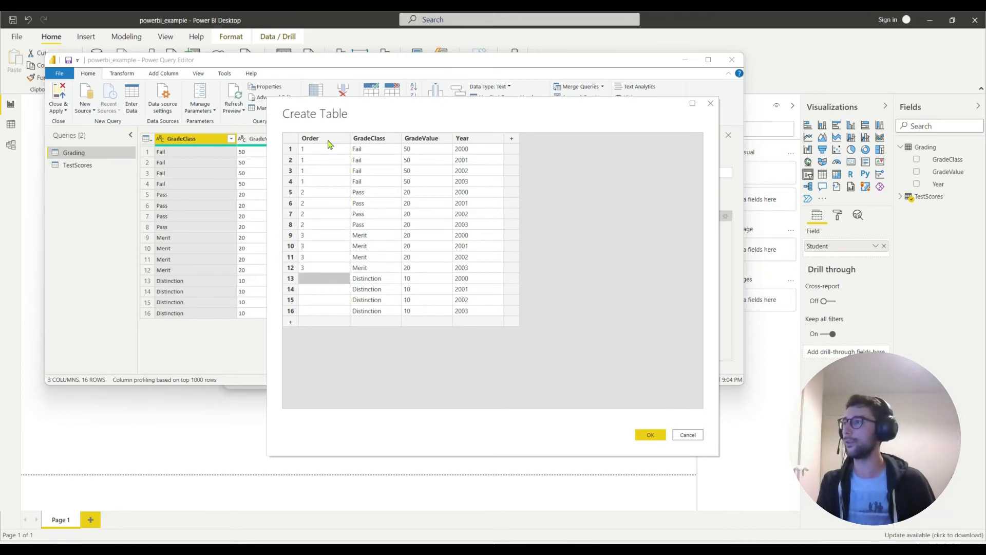
- Enter 4 in the Order column for the four Distinction rows
type("4")
key("Return")
type("4")
key("Return")
type("4")
key("Return")
type("4")
key("Up")
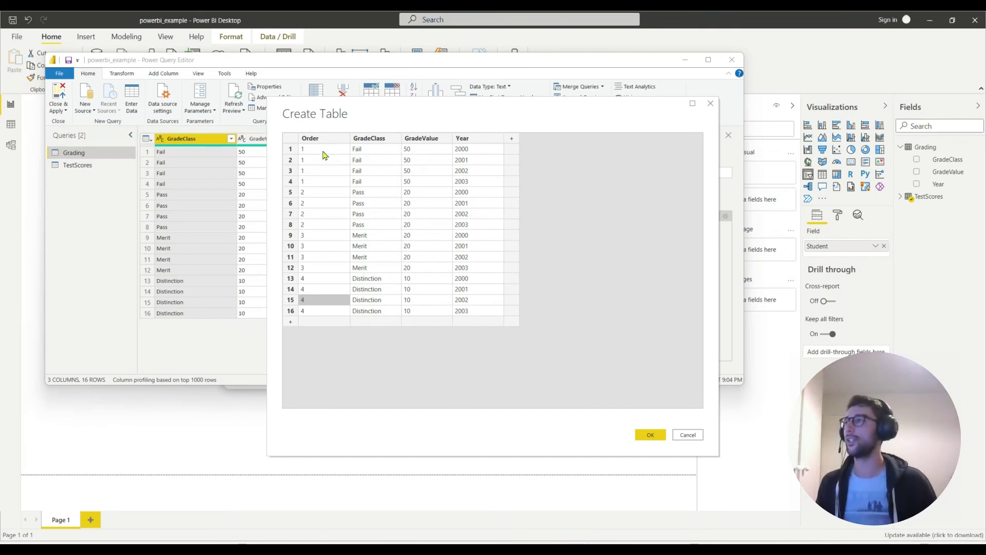
- Confirm the edited Grading table, then close the query editor and apply the changes to the report
left_click(647, 436)
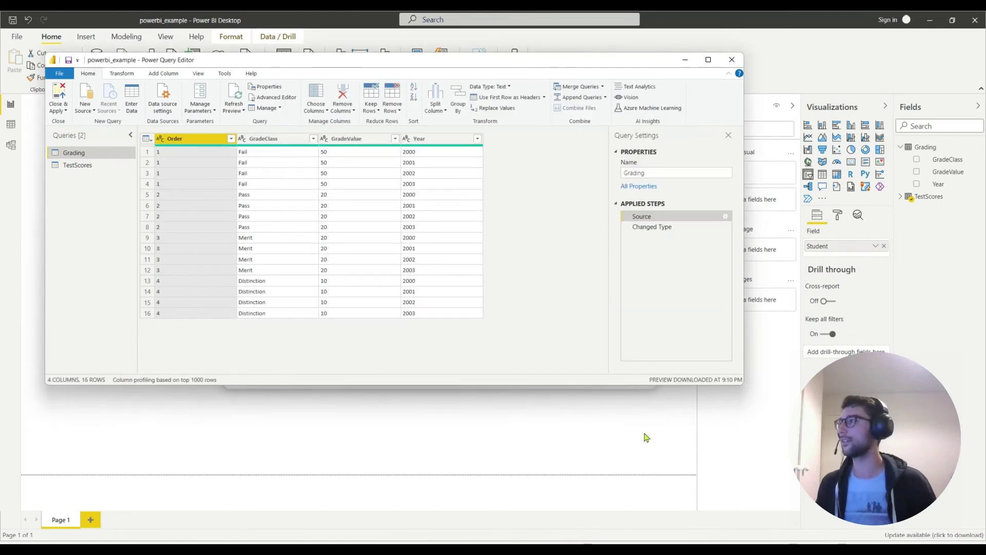
left_click(64, 88)
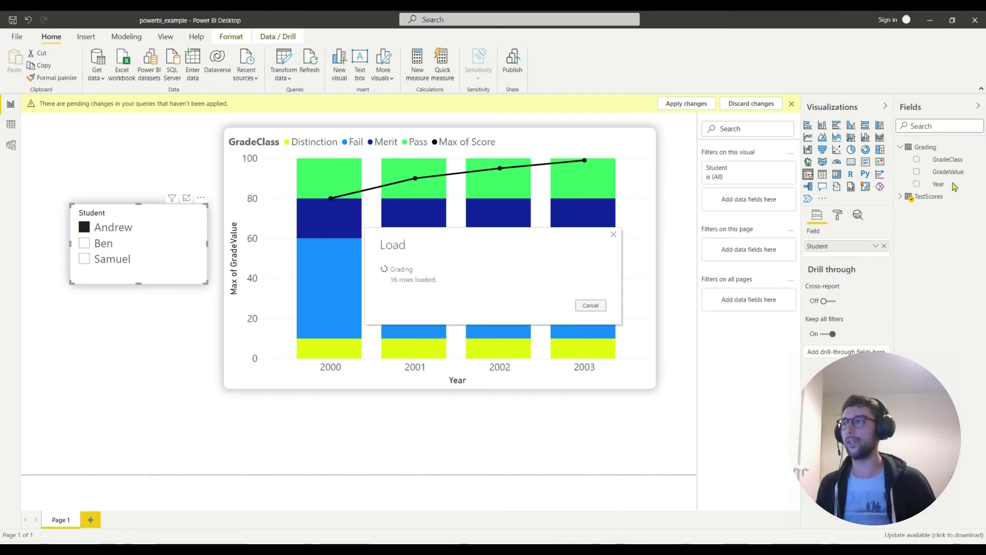
left_click(903, 197)
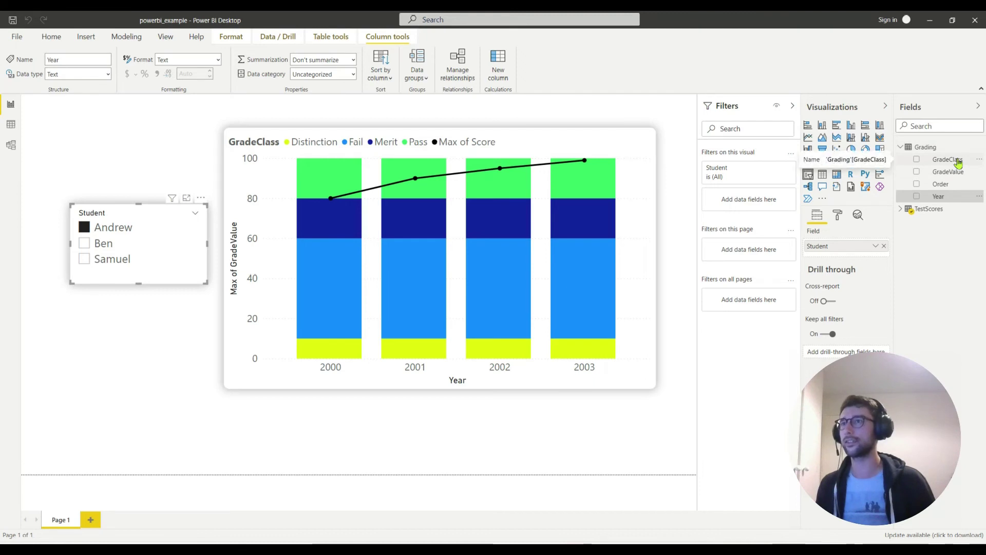
- Sort the GradeClass column of the Grading table by the Order column
left_click(959, 162)
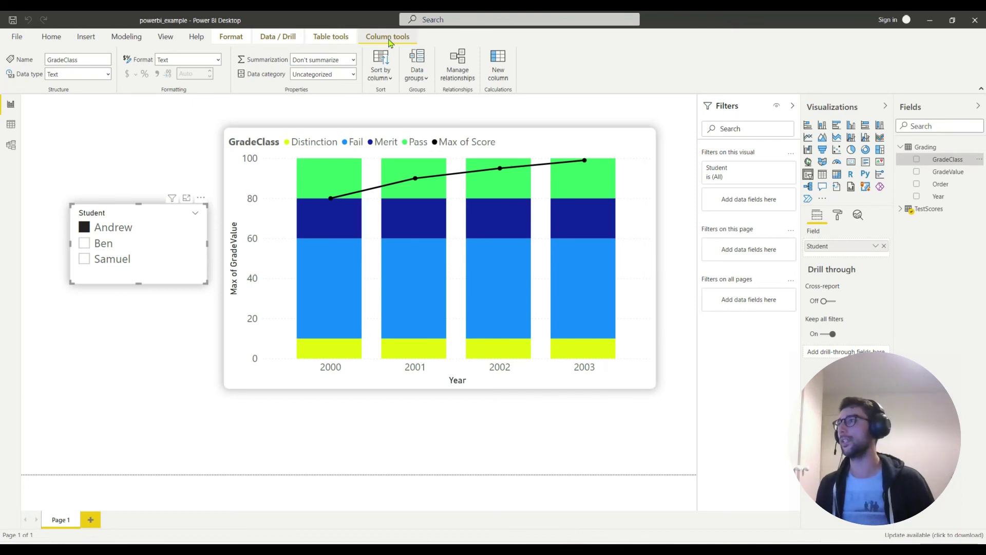
left_click(387, 76)
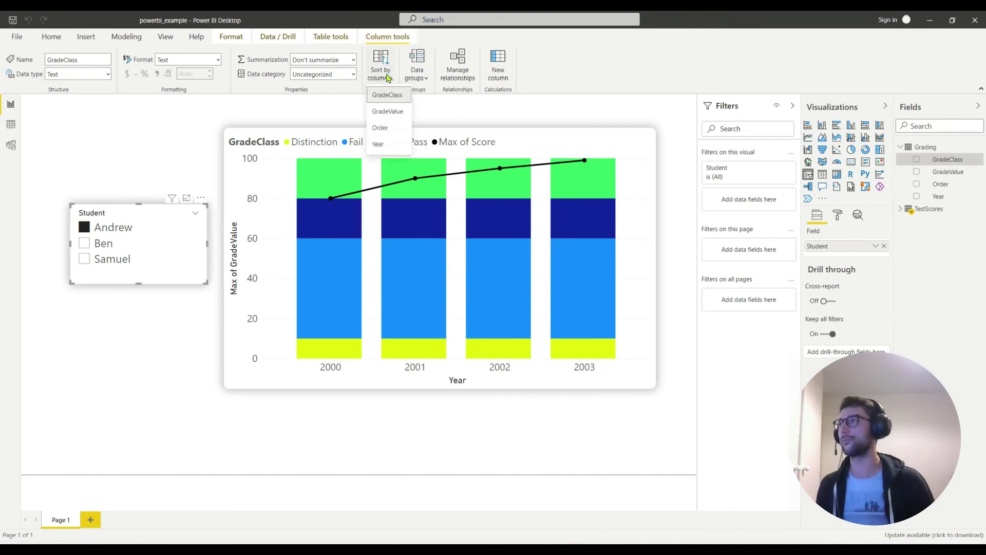
left_click(383, 133)
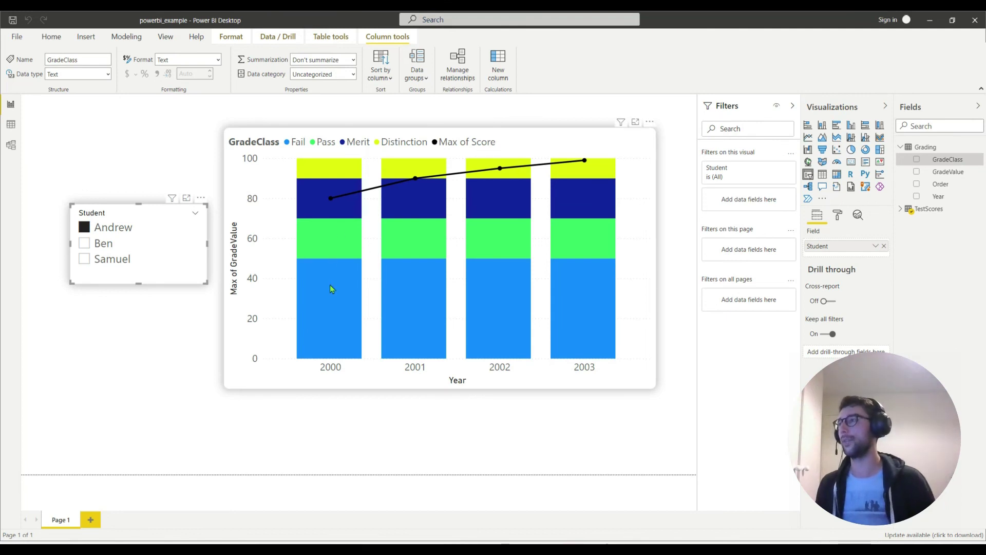
- Check the reordered grade segments for 2000, then filter the chart by the second and third students to compare their score lines
mouse_move(332, 289)
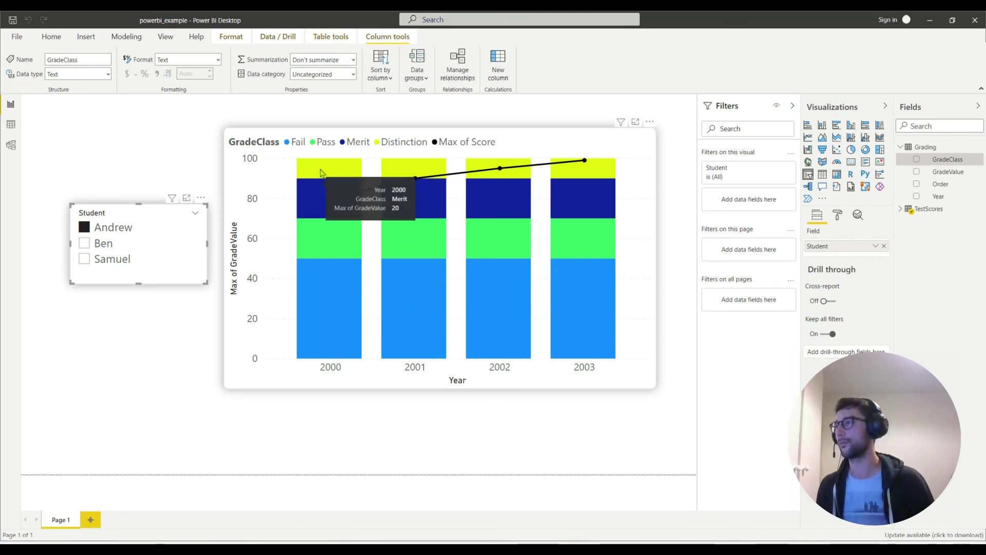
mouse_move(324, 166)
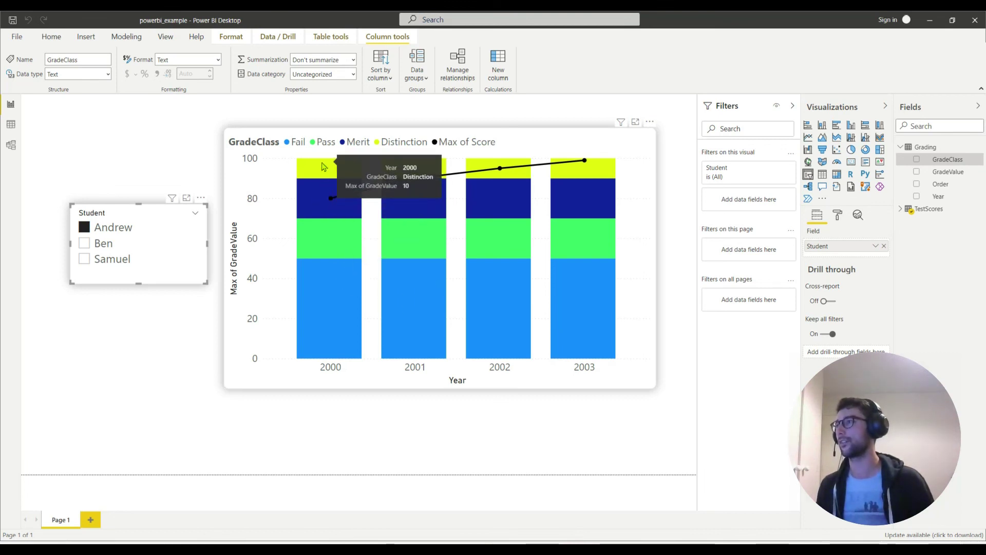
left_click(106, 245)
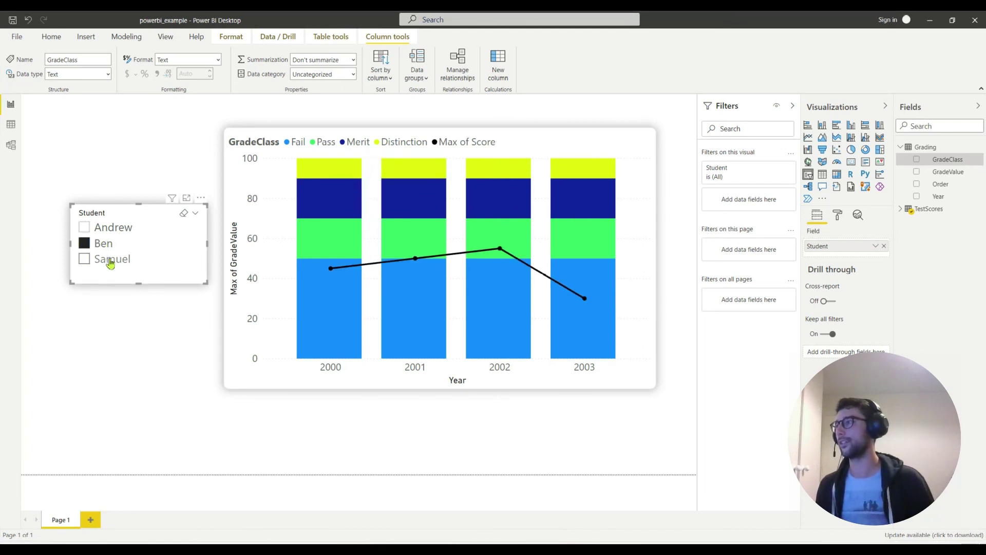
left_click(109, 260)
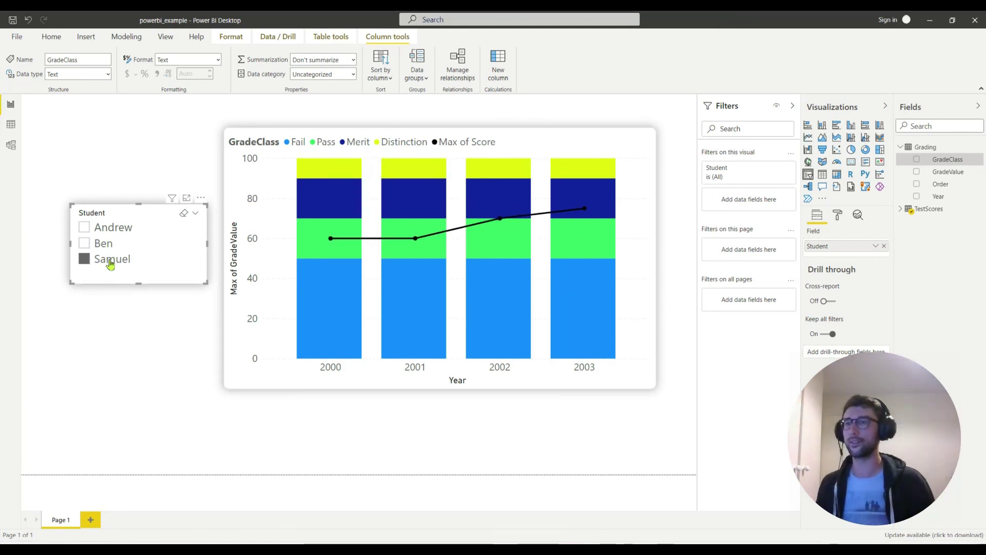